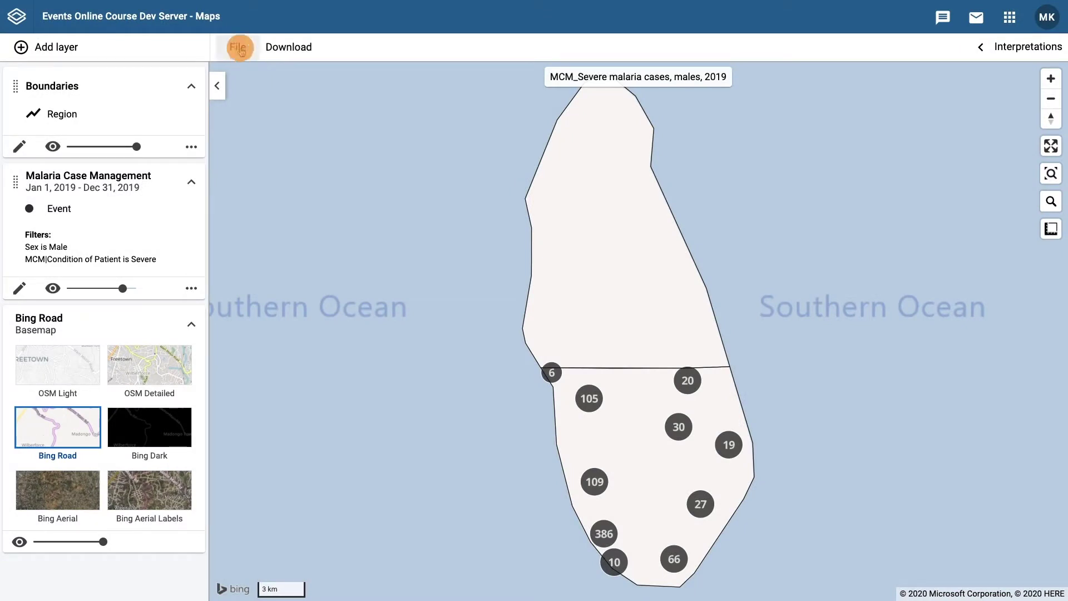
Step: Start a new blank map and switch its basemap to Bing Road
left_click(239, 49)
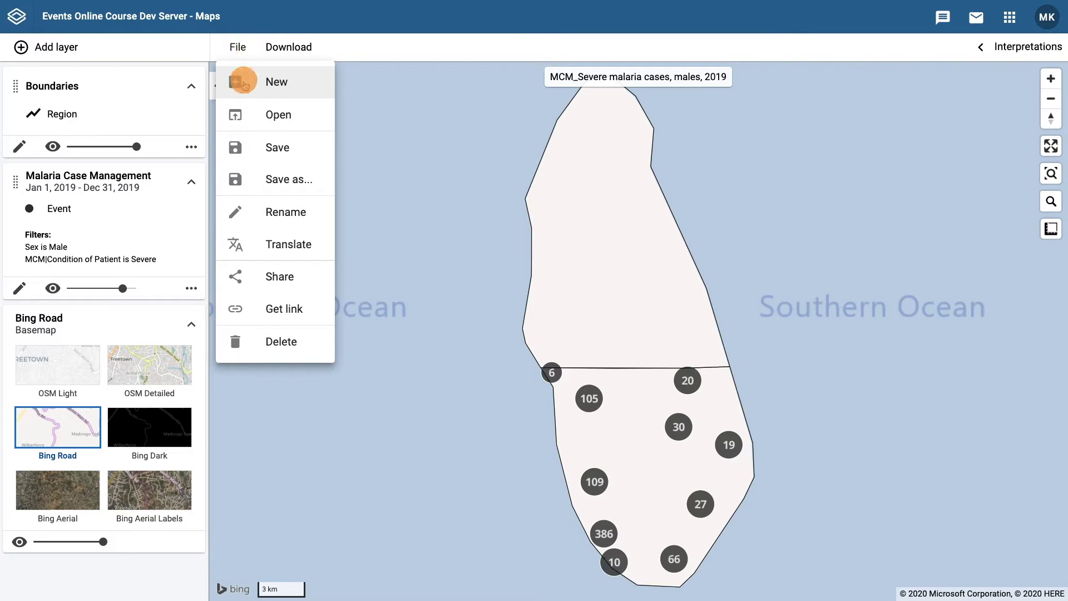
left_click(257, 89)
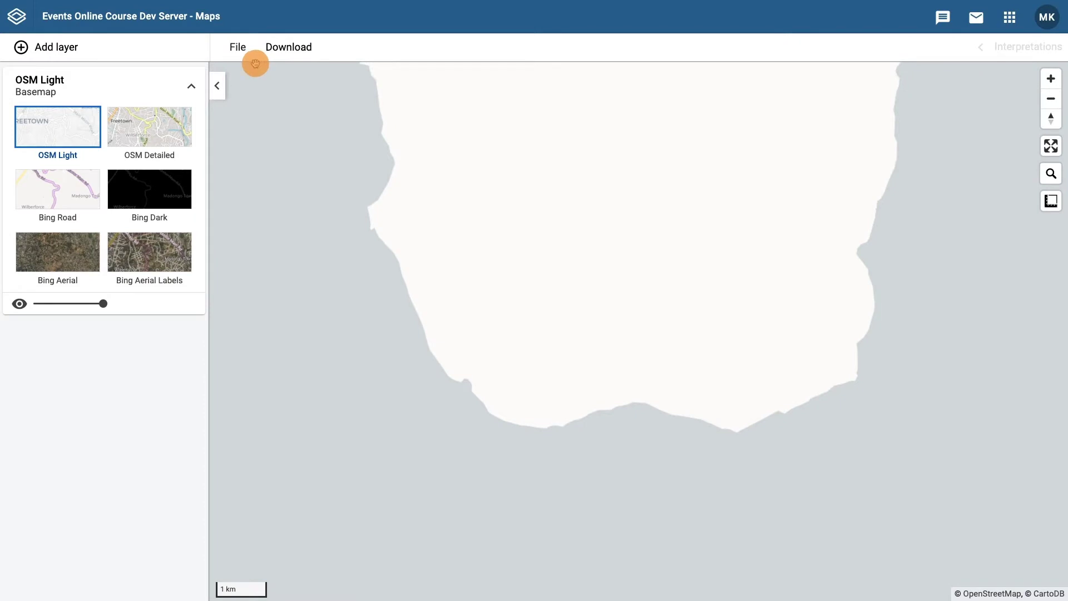
left_click(80, 183)
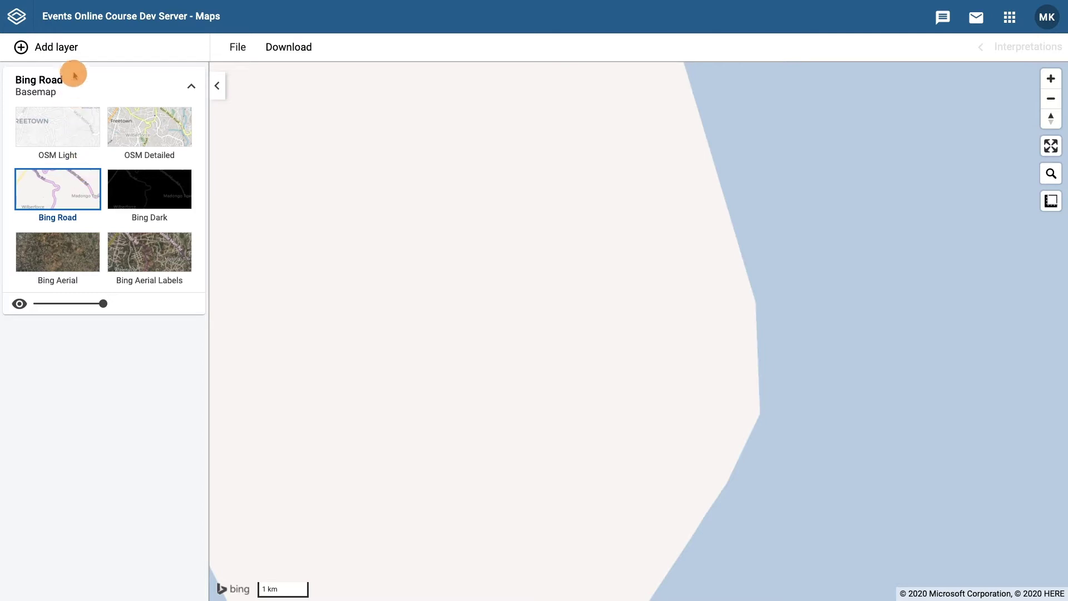
left_click(53, 46)
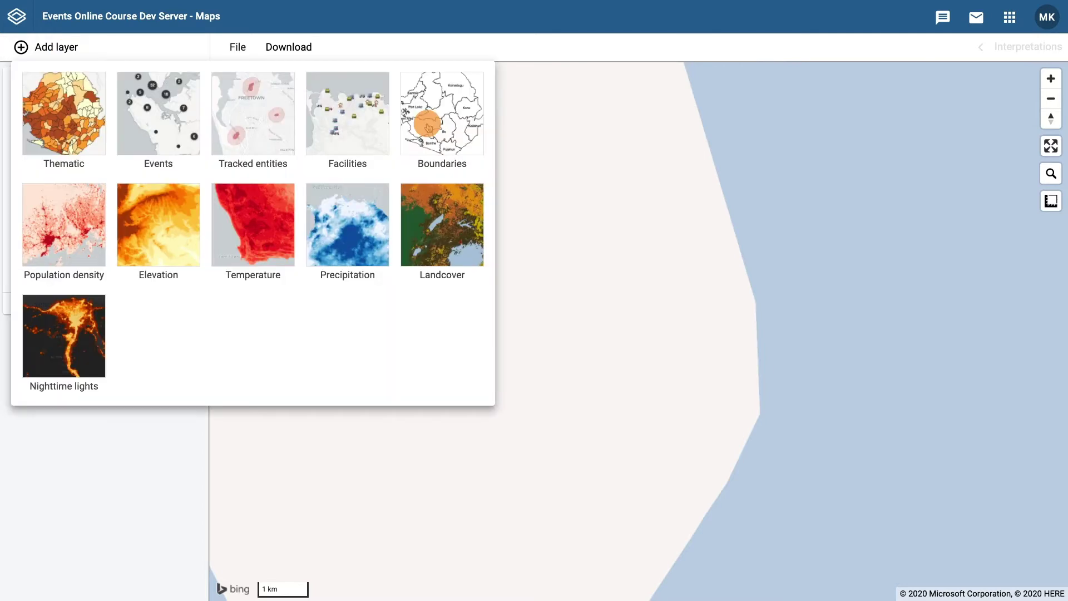
Step: Add a boundaries layer for Trainingland at the District level
left_click(410, 148)
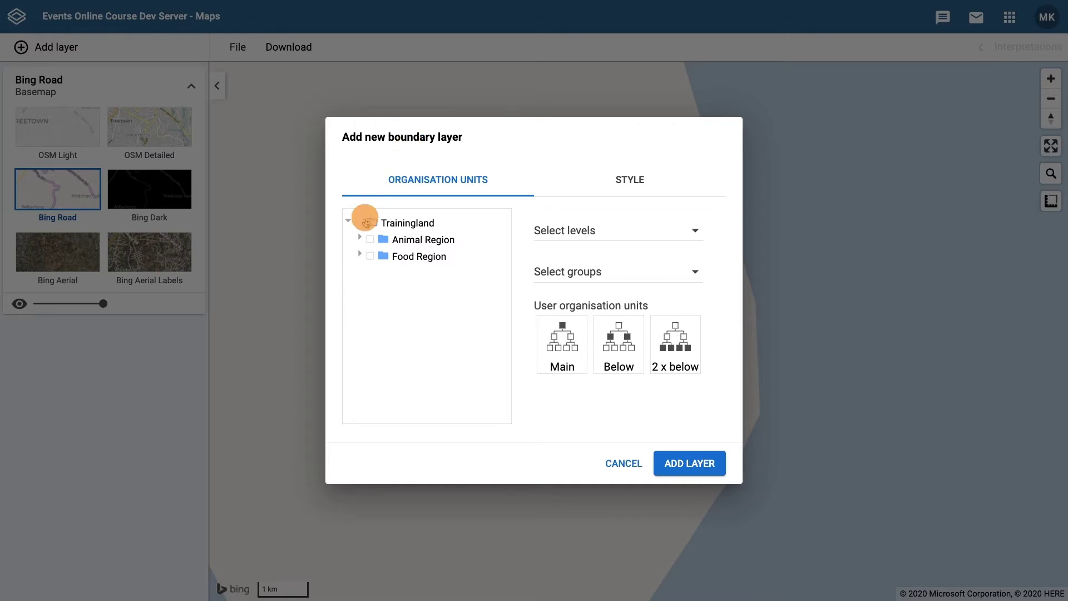
left_click(360, 223)
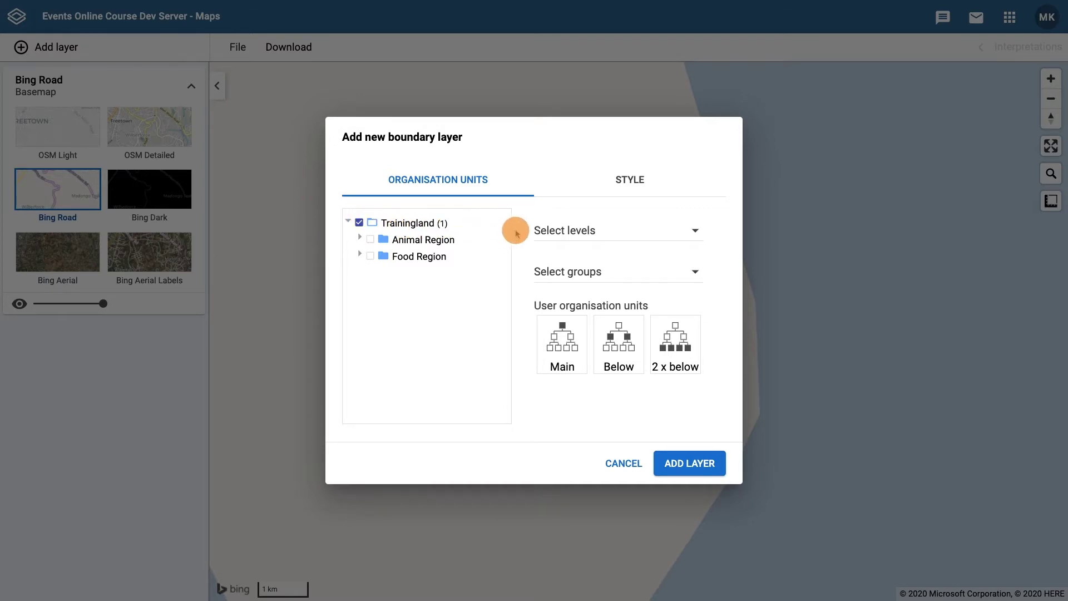
left_click(696, 230)
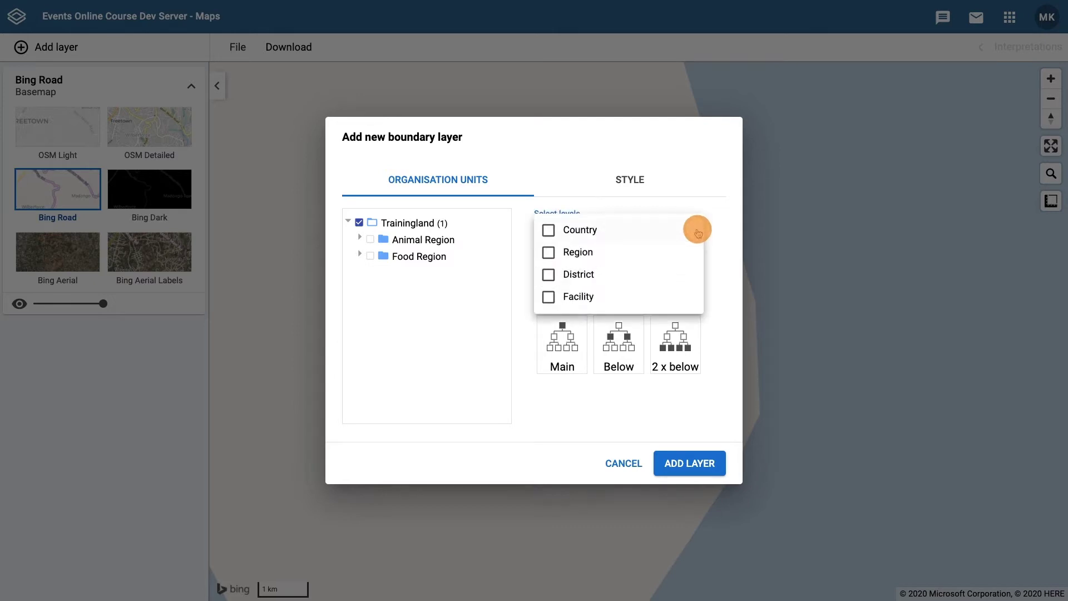
left_click(686, 276)
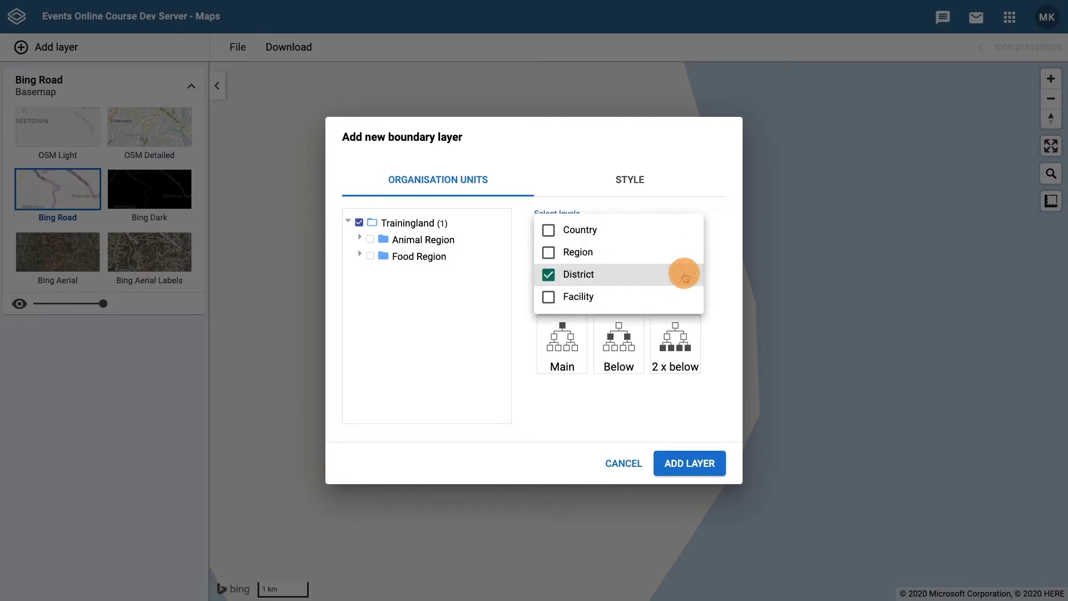
left_click(720, 273)
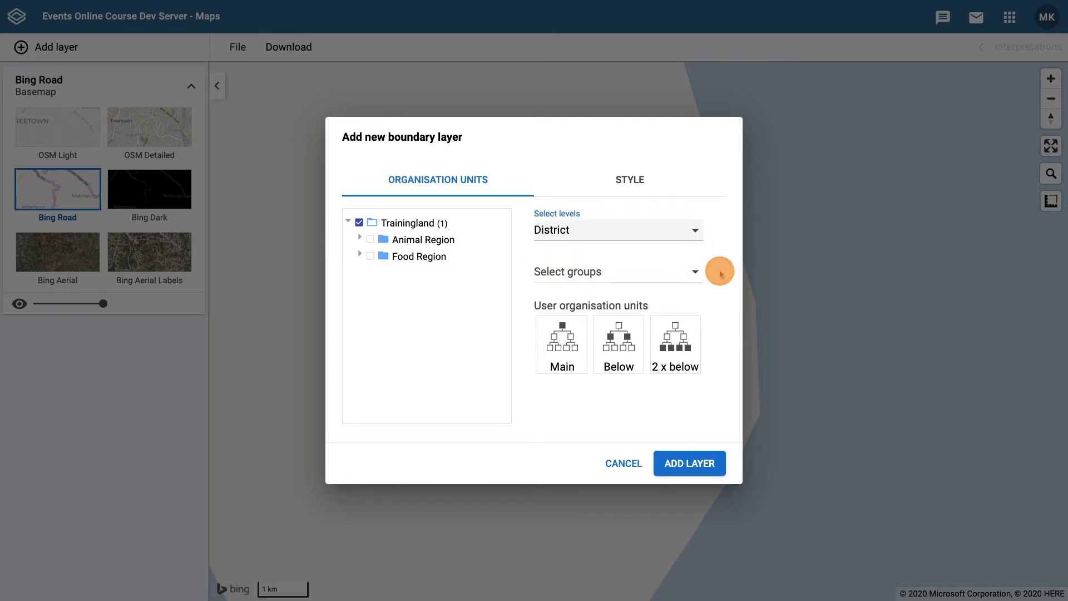
left_click(693, 457)
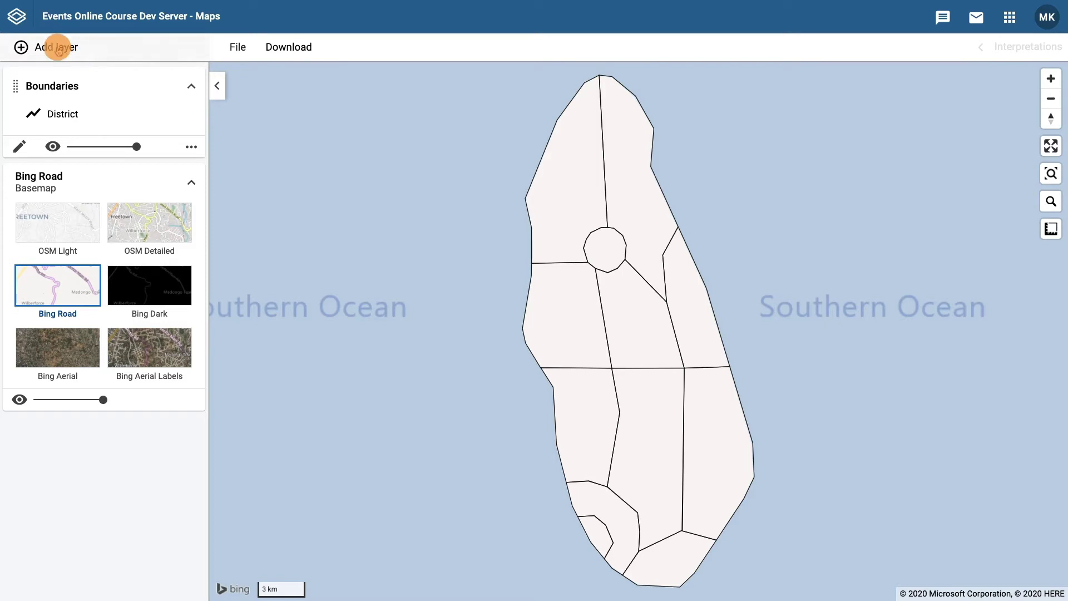
Step: Begin an events layer using the Malaria Case Management program
left_click(98, 49)
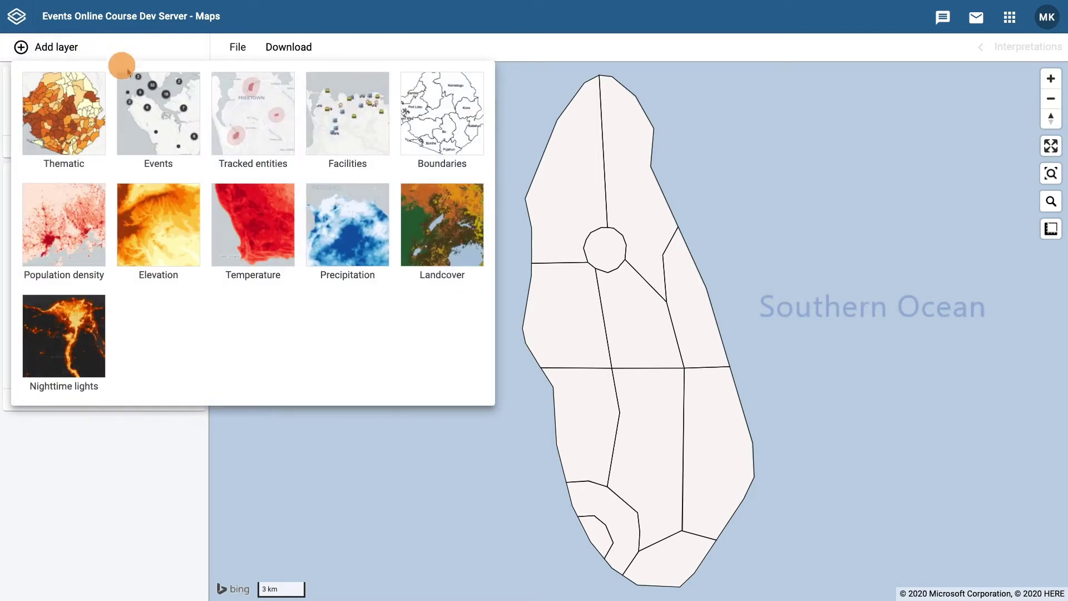
left_click(138, 124)
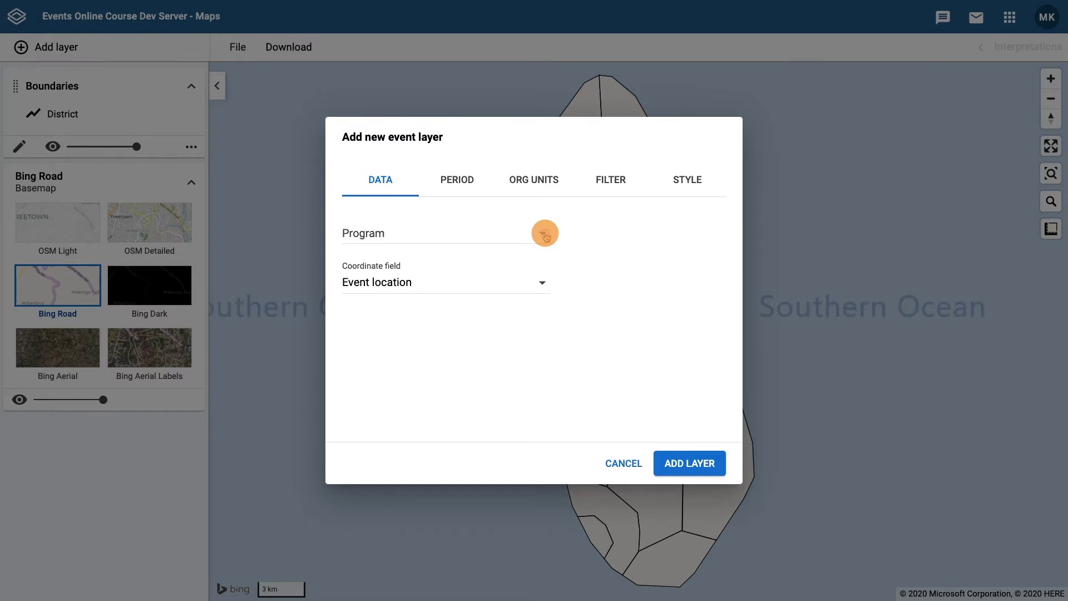
left_click(547, 234)
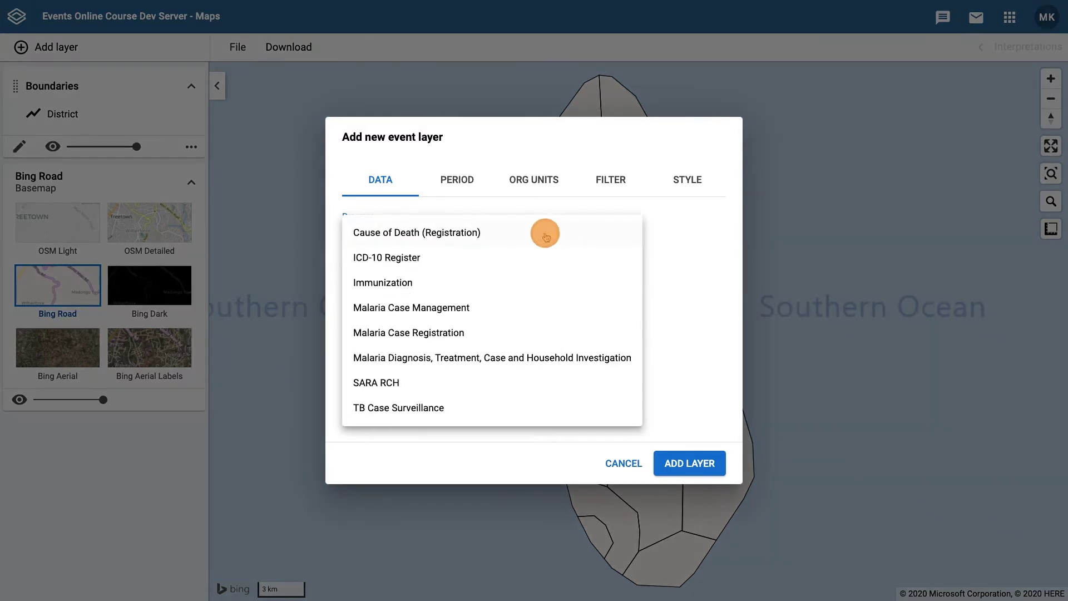
left_click(536, 307)
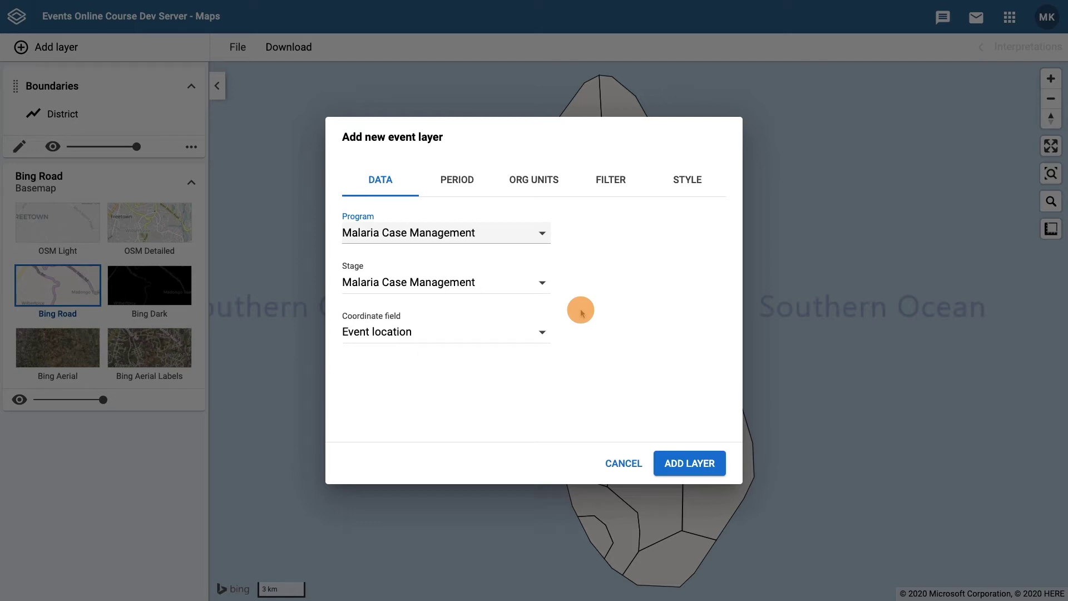
left_click(467, 179)
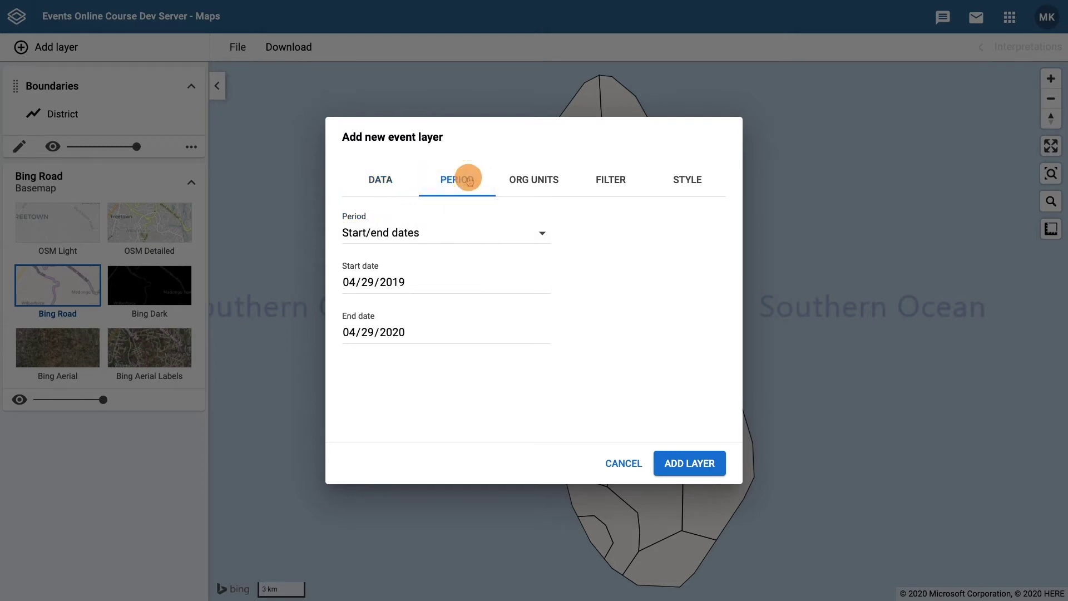
Step: Set the event layer's start/end dates to 01/01/2020 through 03/31/2020
left_click(541, 233)
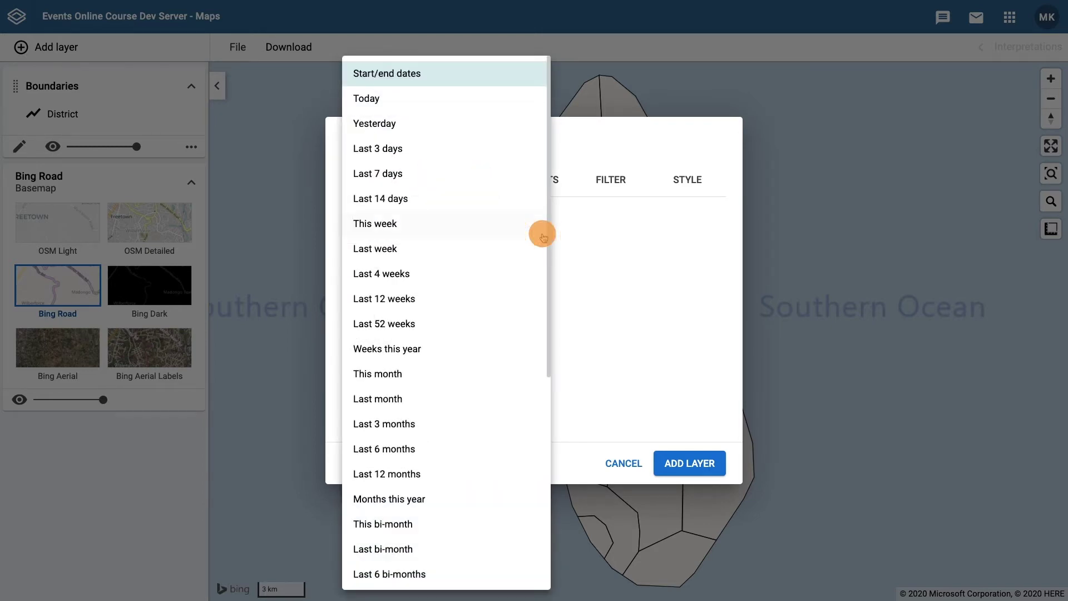
left_click(471, 80)
left_click(345, 282)
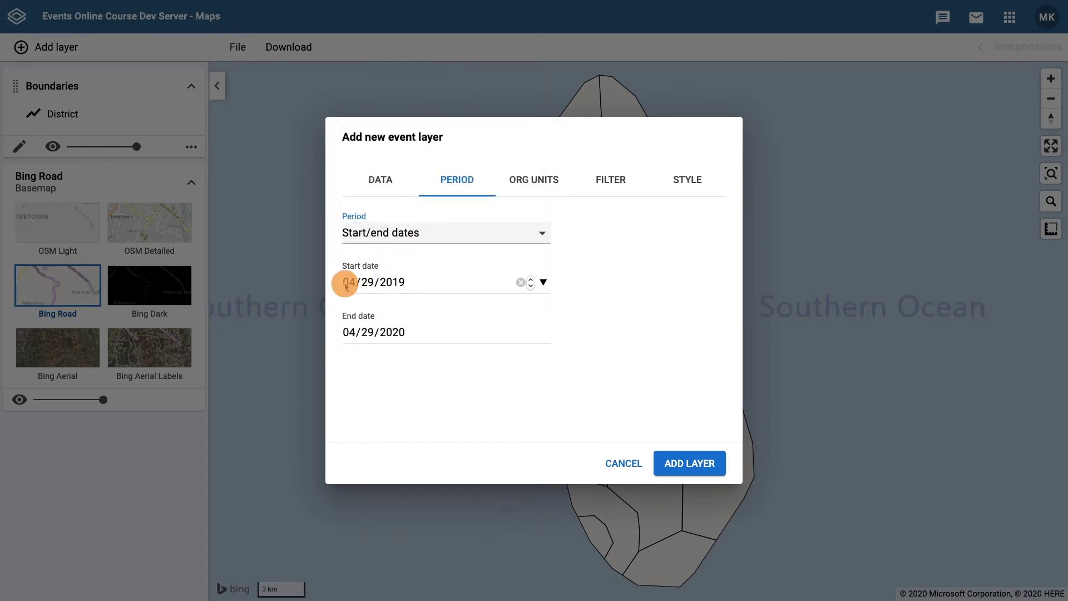
type("01/01/")
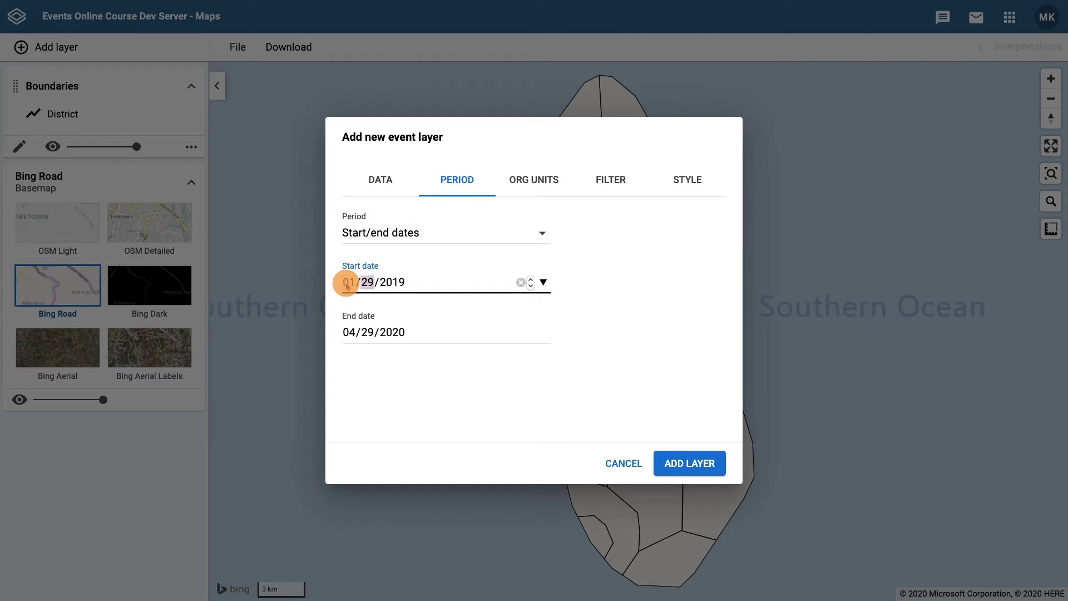
type("2020")
key("Tab")
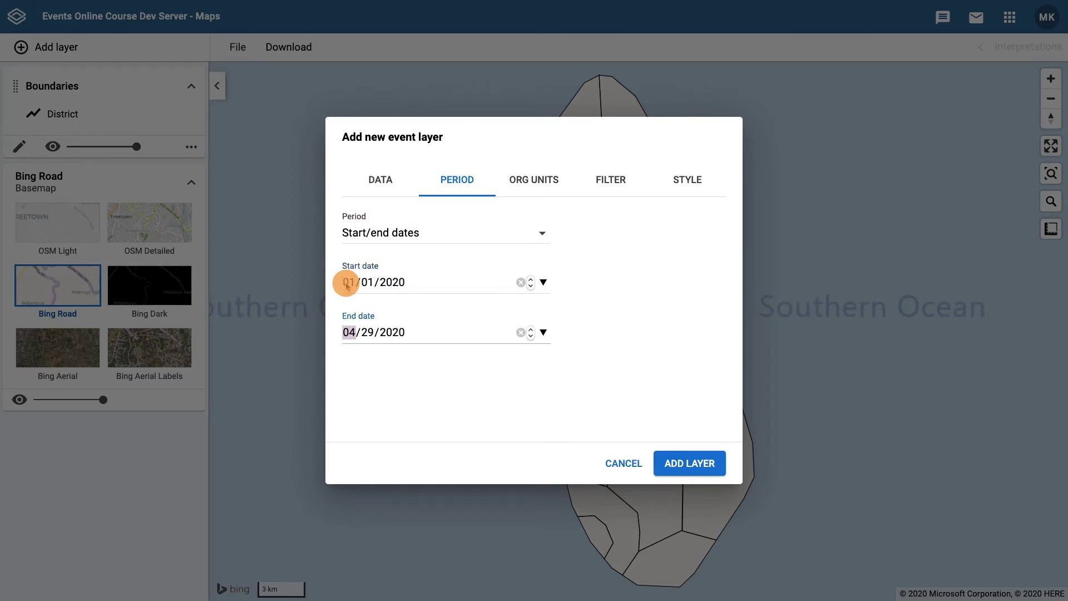
type("03/31")
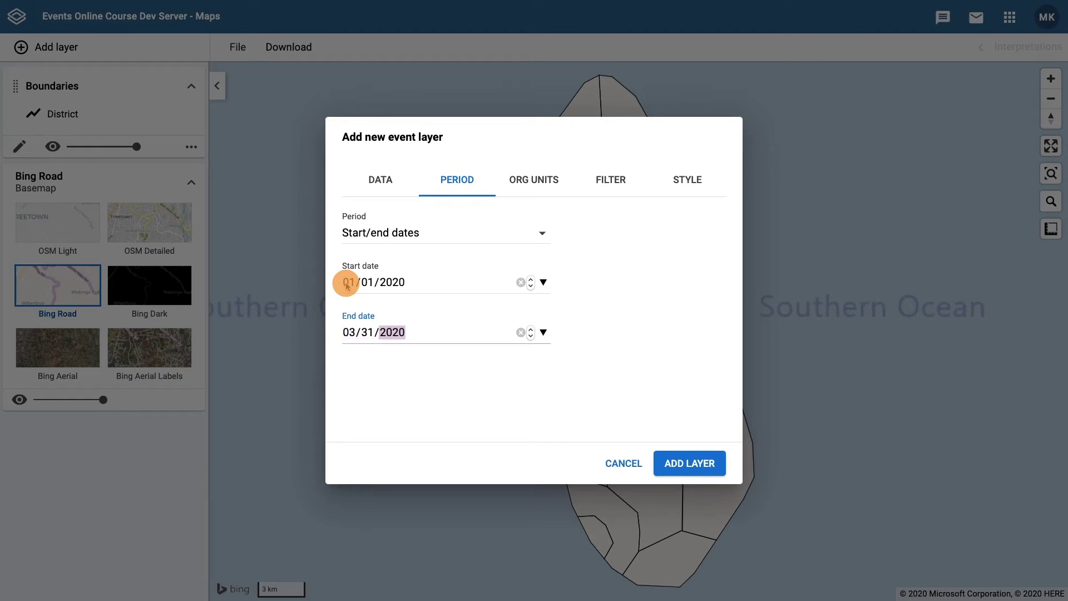
left_click(536, 180)
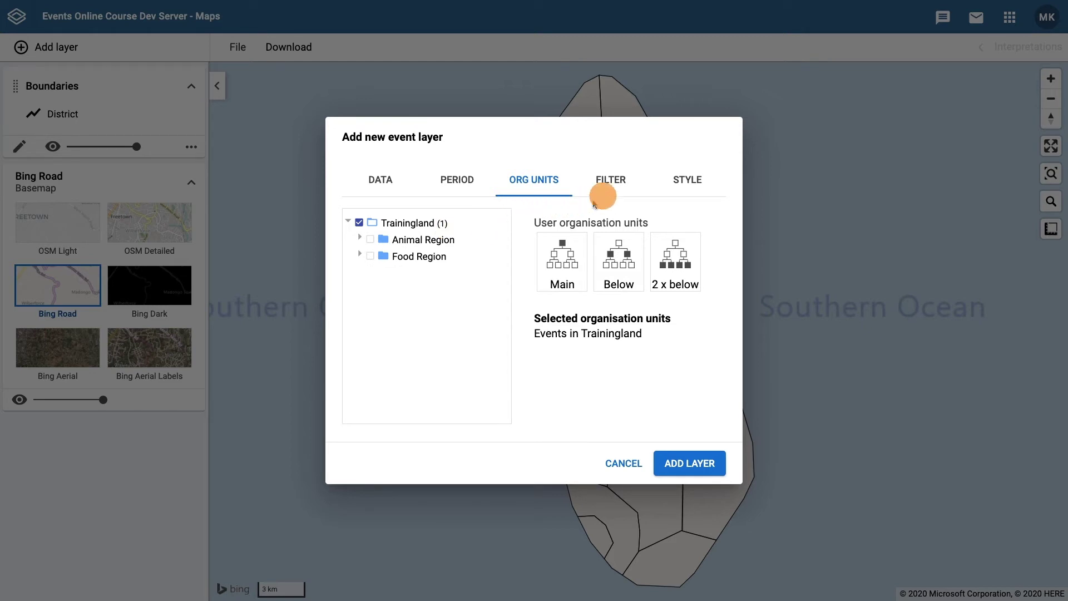
Step: Add a filter keeping only events where Pregnant is one of Yes
left_click(611, 181)
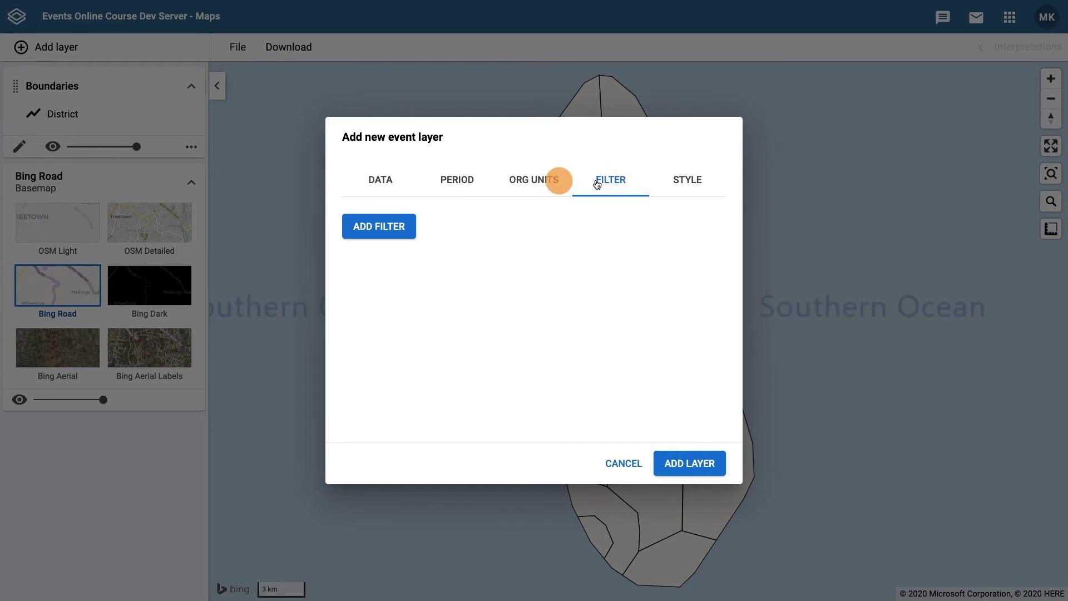
left_click(377, 236)
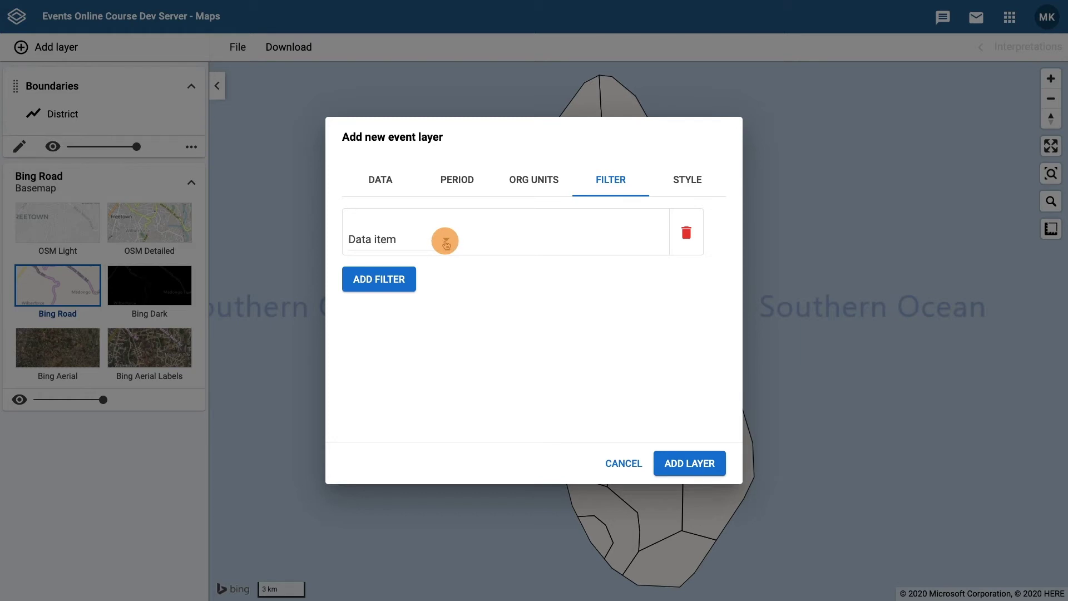
left_click(445, 243)
scroll(444, 245, "down", 2)
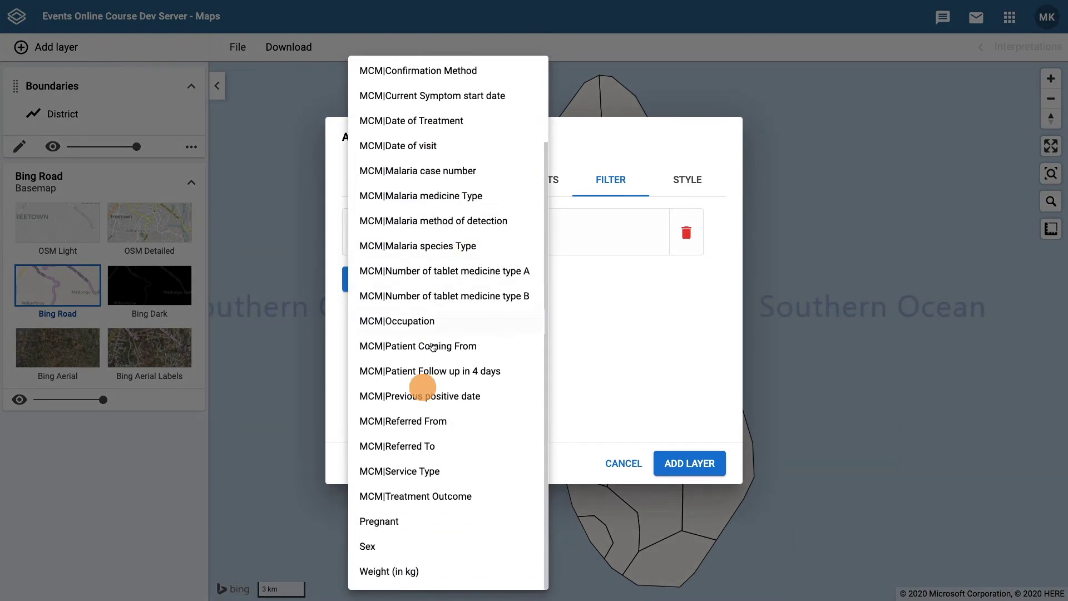
left_click(430, 522)
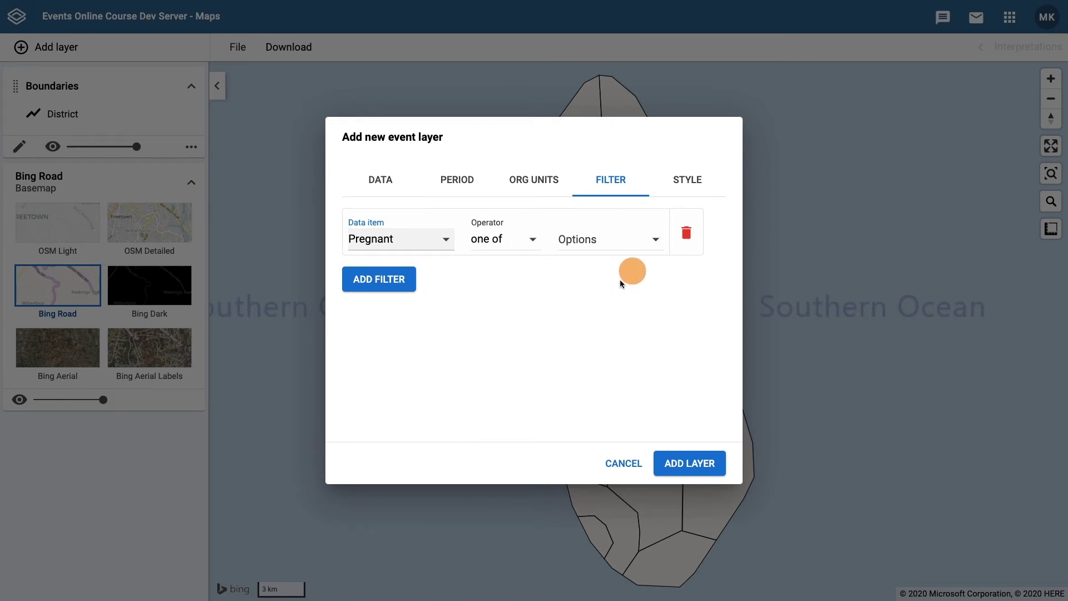
left_click(656, 241)
left_click(595, 239)
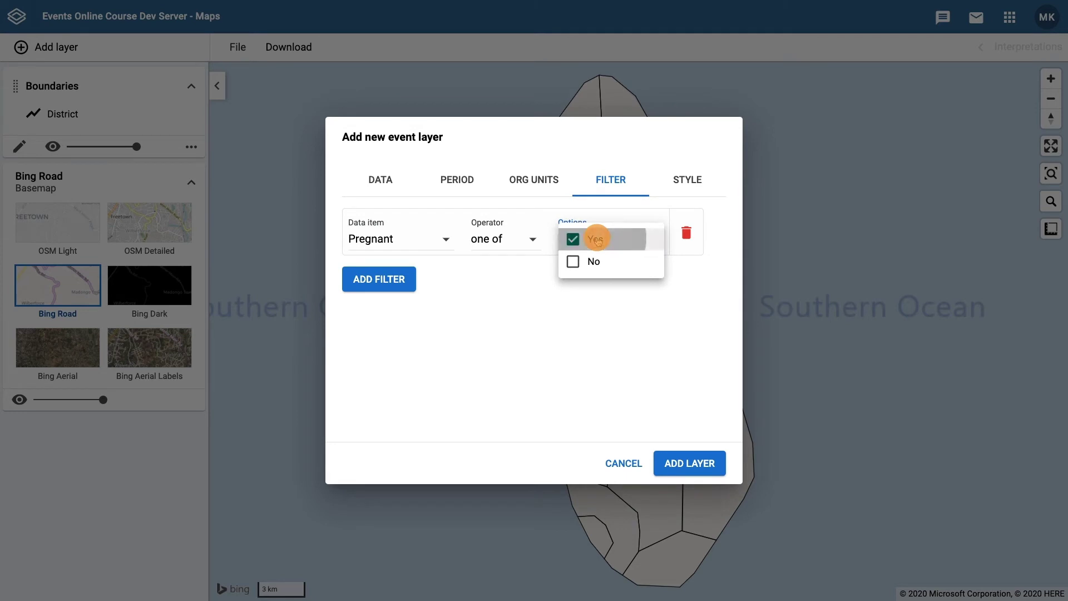
left_click(697, 276)
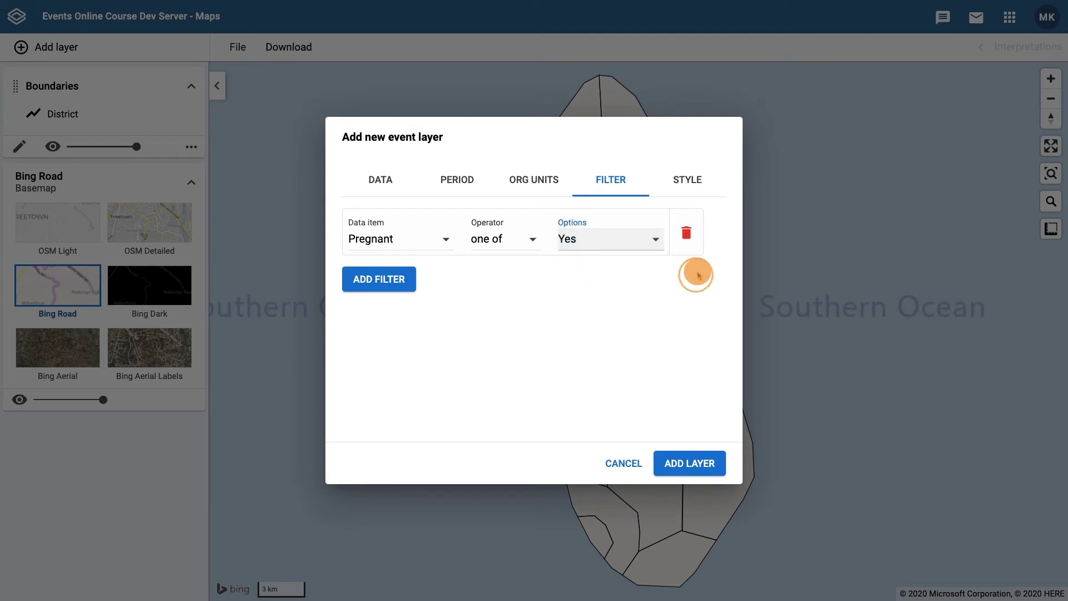
Step: Add a second filter limiting MCM|Condition of Patient to Severe
left_click(396, 283)
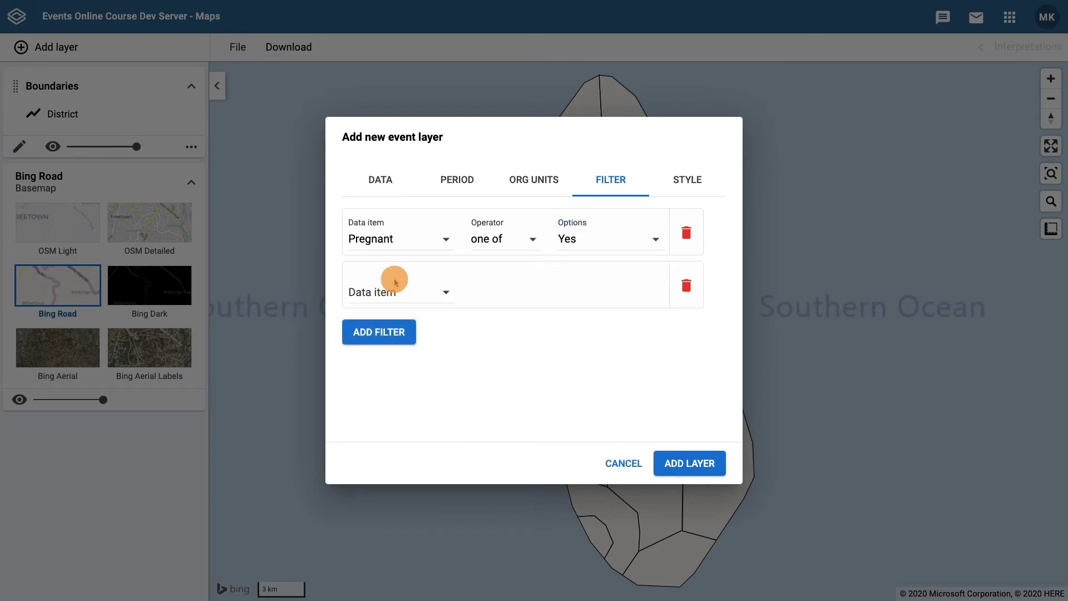
left_click(445, 295)
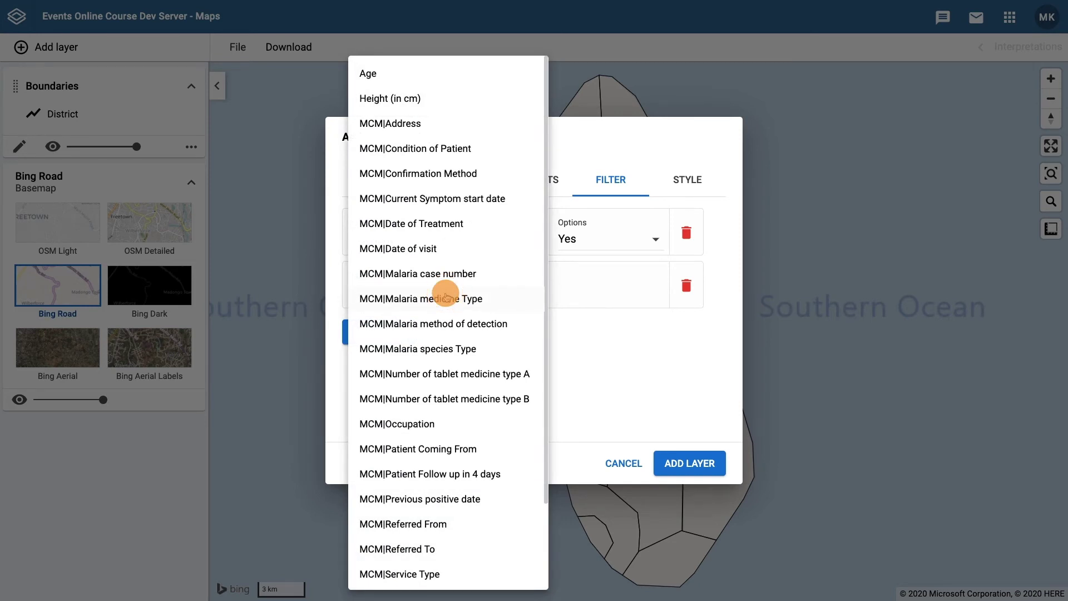
left_click(447, 148)
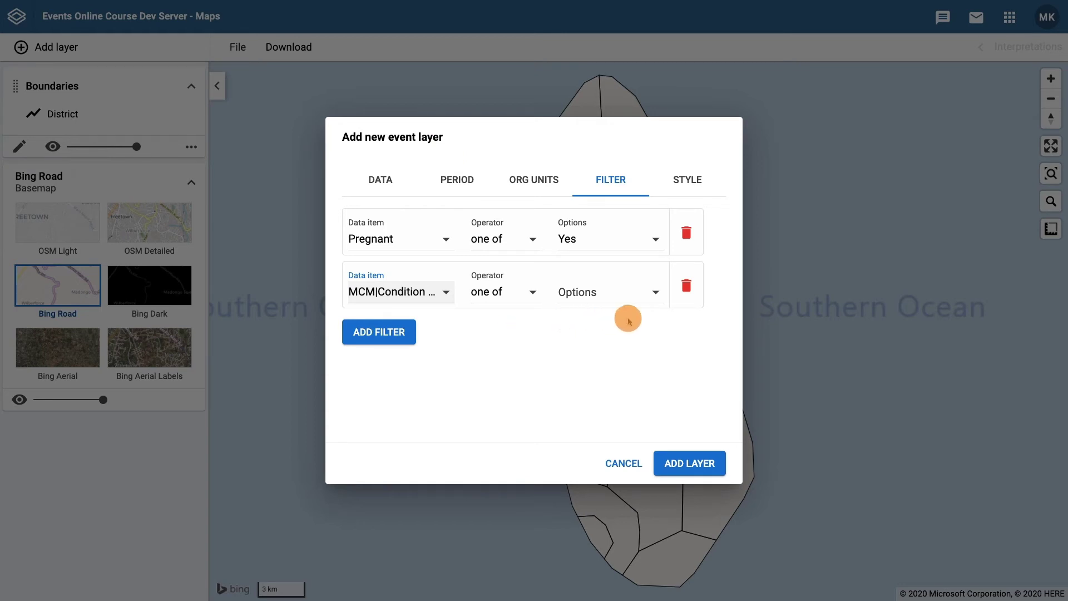
left_click(645, 299)
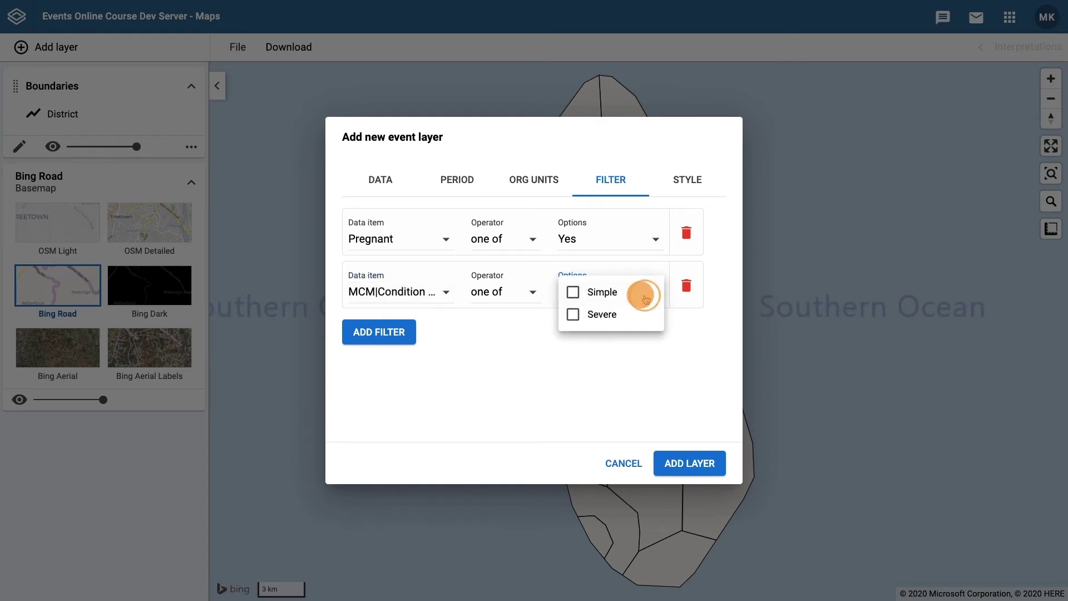
left_click(615, 315)
left_click(695, 325)
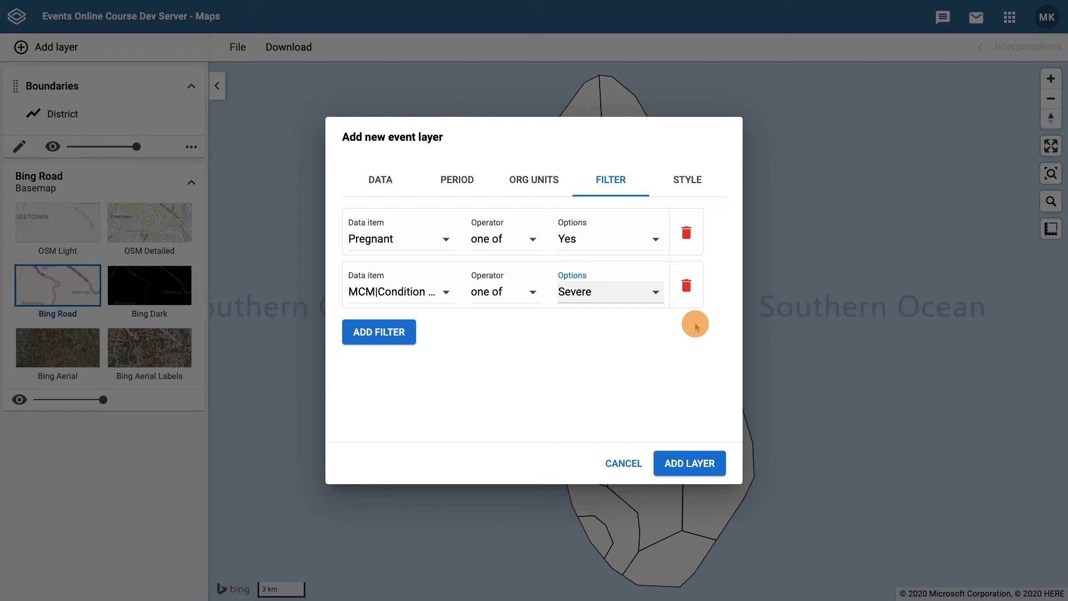
left_click(697, 184)
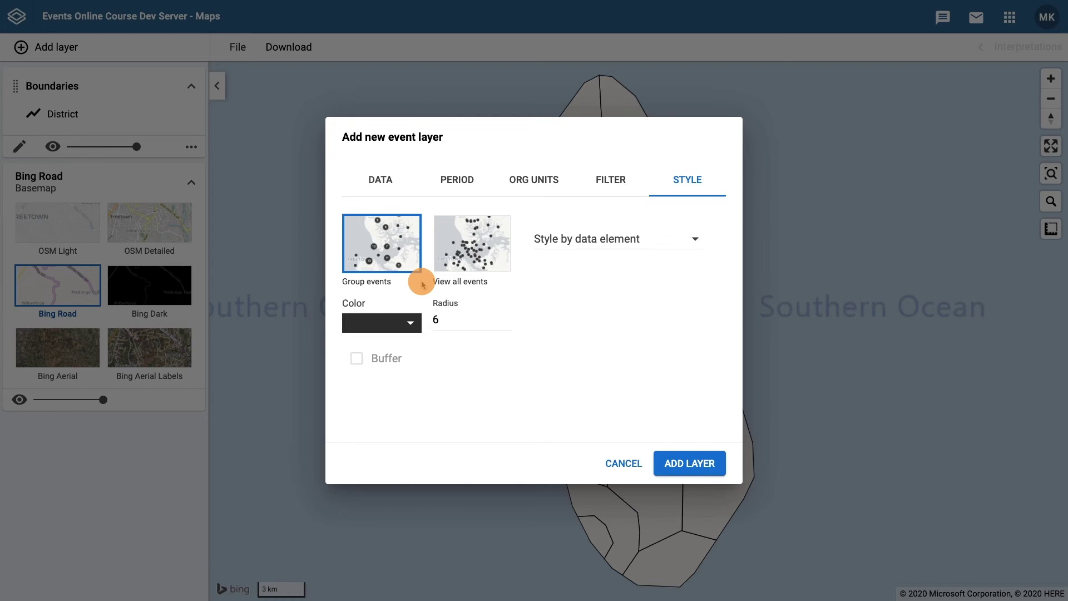
Step: Add the grouped Malaria Case Management event layer to the map
left_click(702, 465)
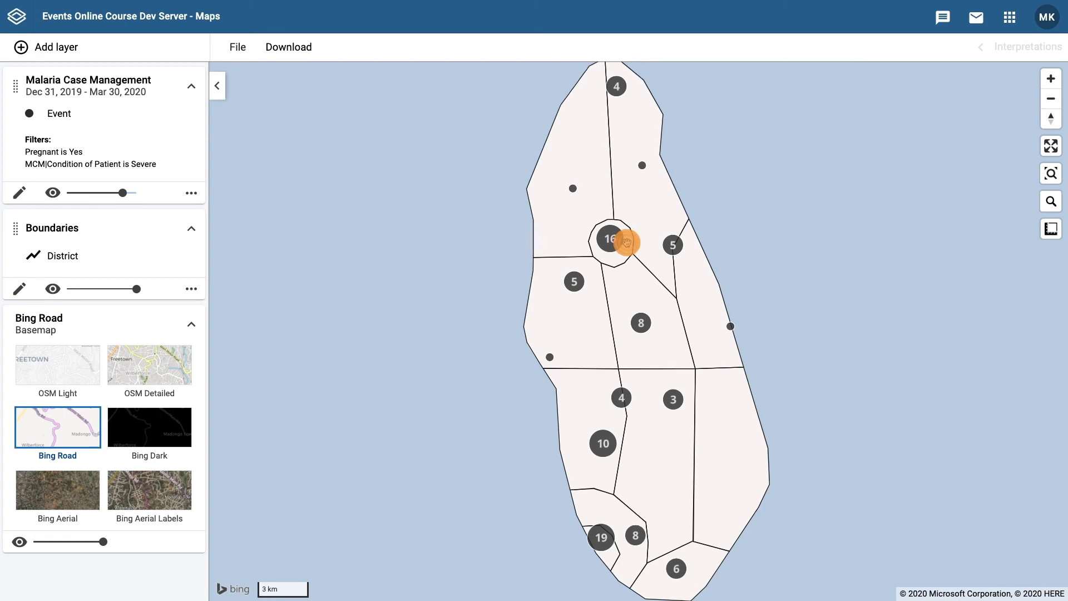
Step: Zoom into the central district and view one case's details at Pad Thai Health Centre
scroll(627, 242, "up", 3)
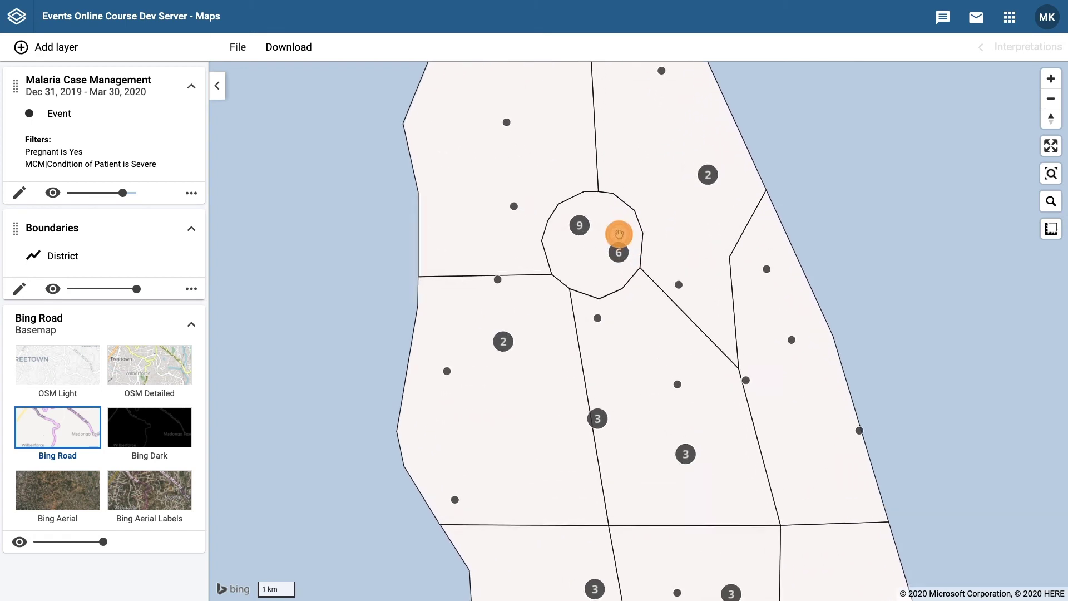
scroll(619, 234, "up", 2)
scroll(619, 234, "up", 2)
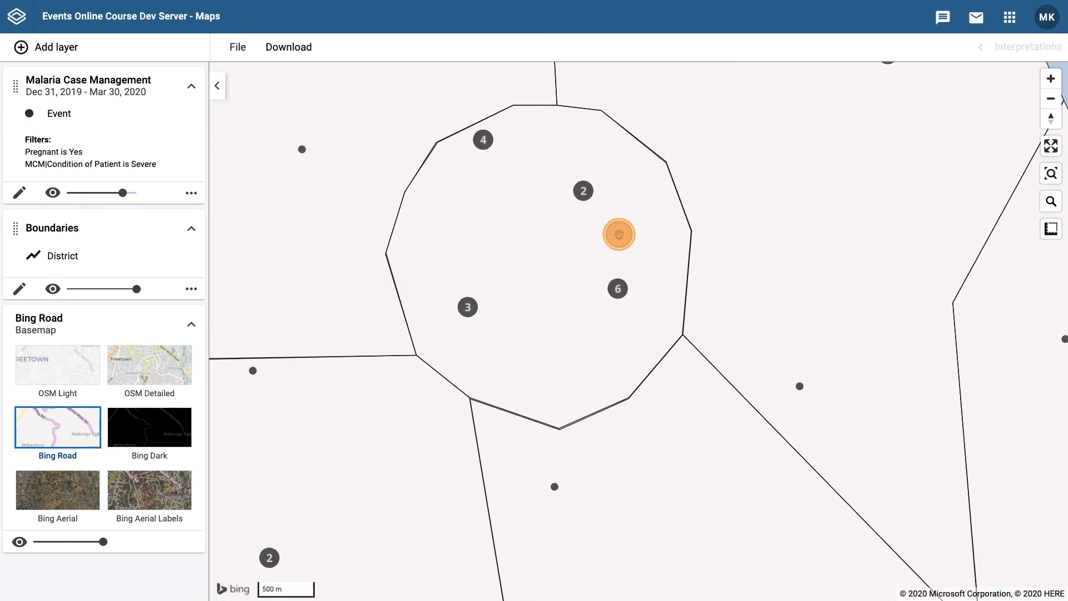
scroll(619, 234, "up", 1)
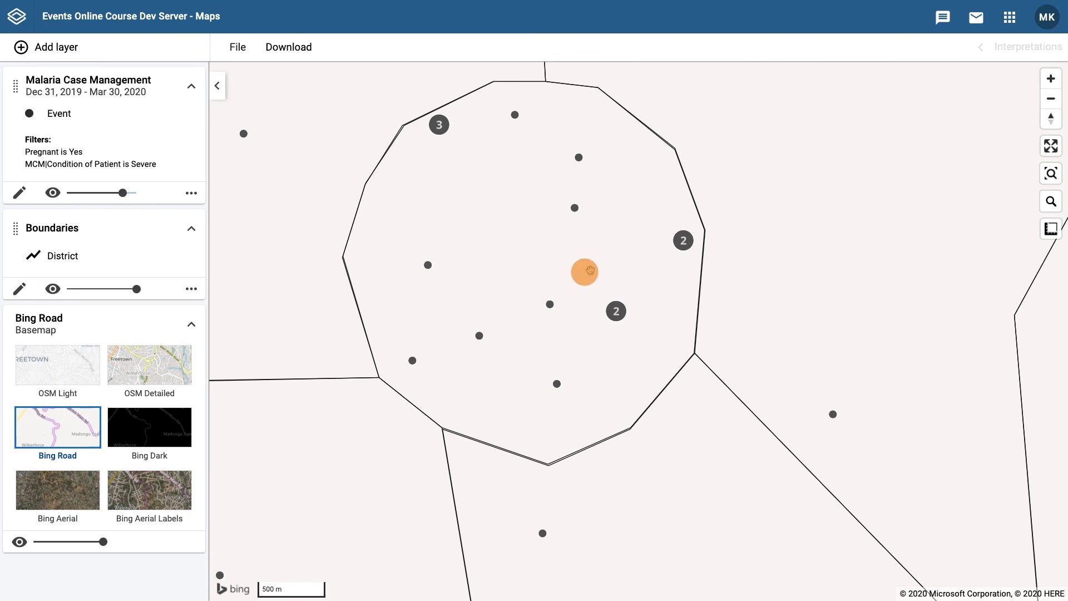
left_click(550, 304)
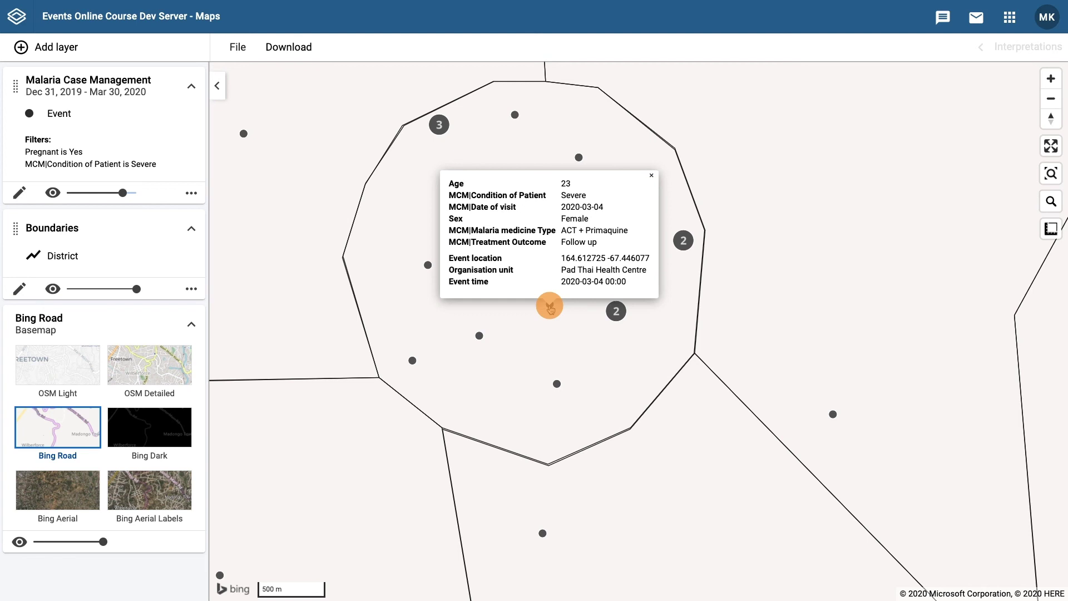
left_click(545, 314)
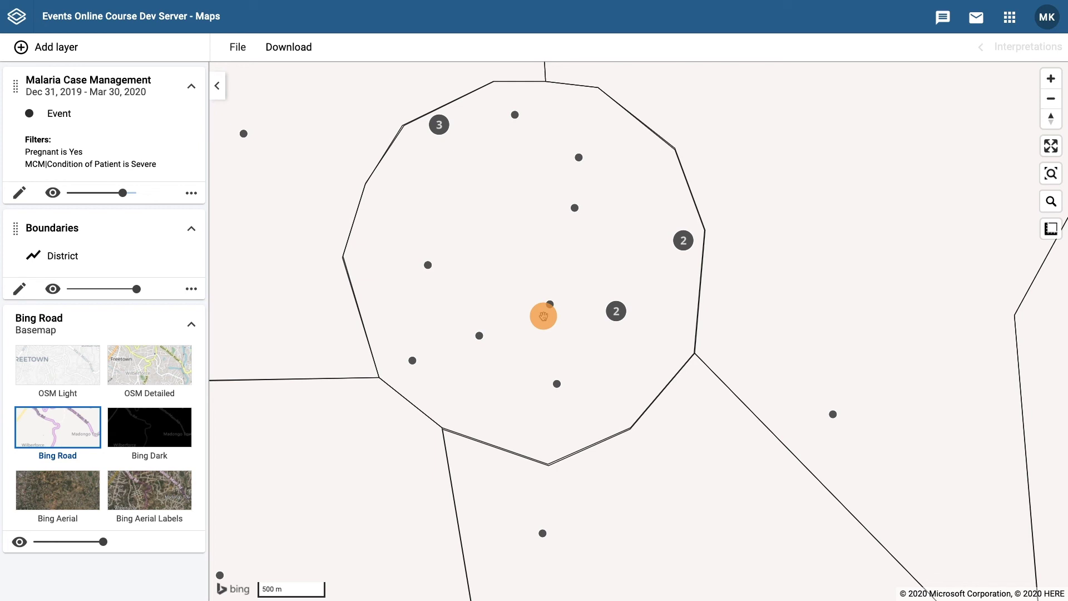
left_click(237, 48)
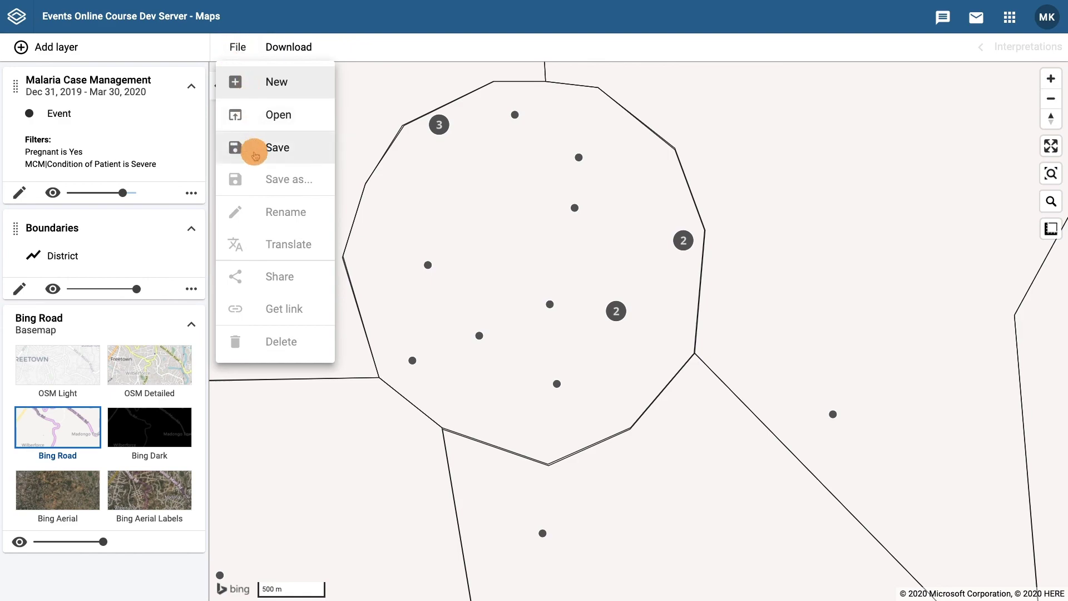
Step: Open the Save map as dialog and begin the name with 'MCK_MCM'
left_click(255, 151)
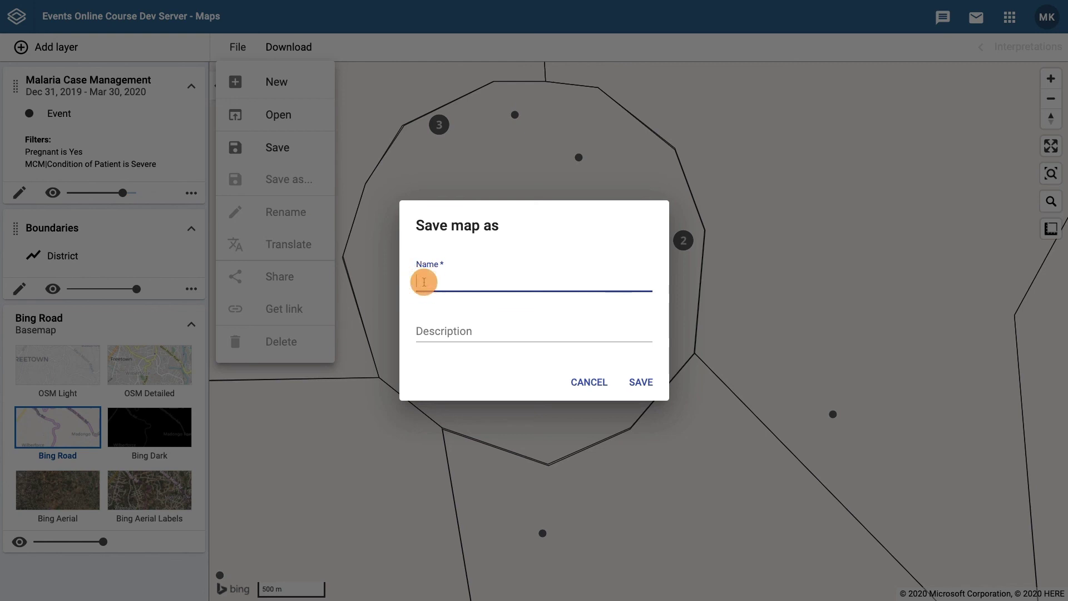
type("MCK_MCM")
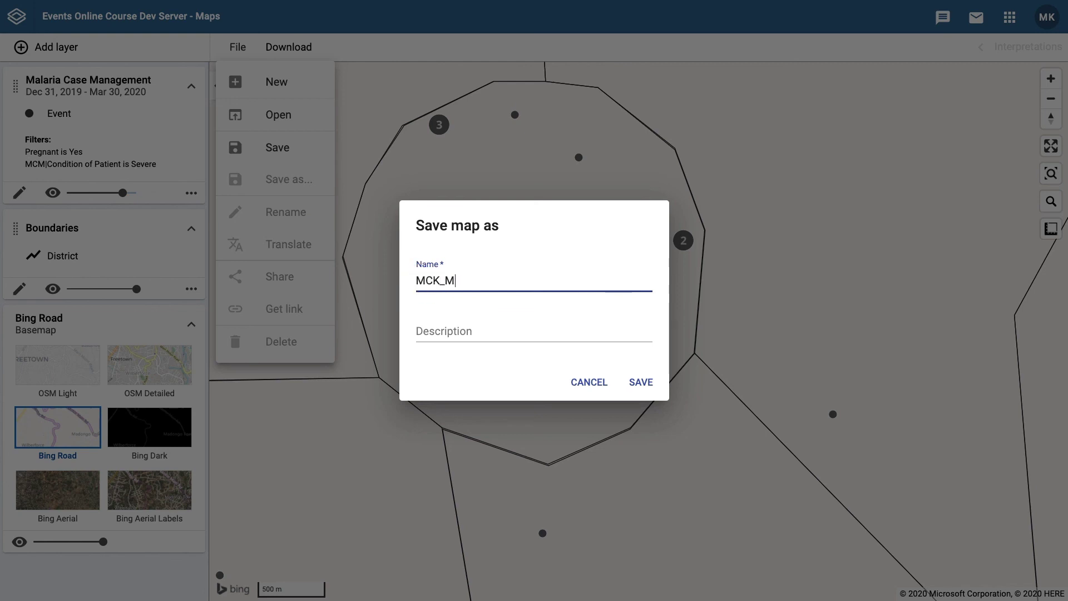
Step: Finish the name with 'Pregnant woman and severe malaria_Trainingland_Jan-March 2020' and save
type("Pregnant wom")
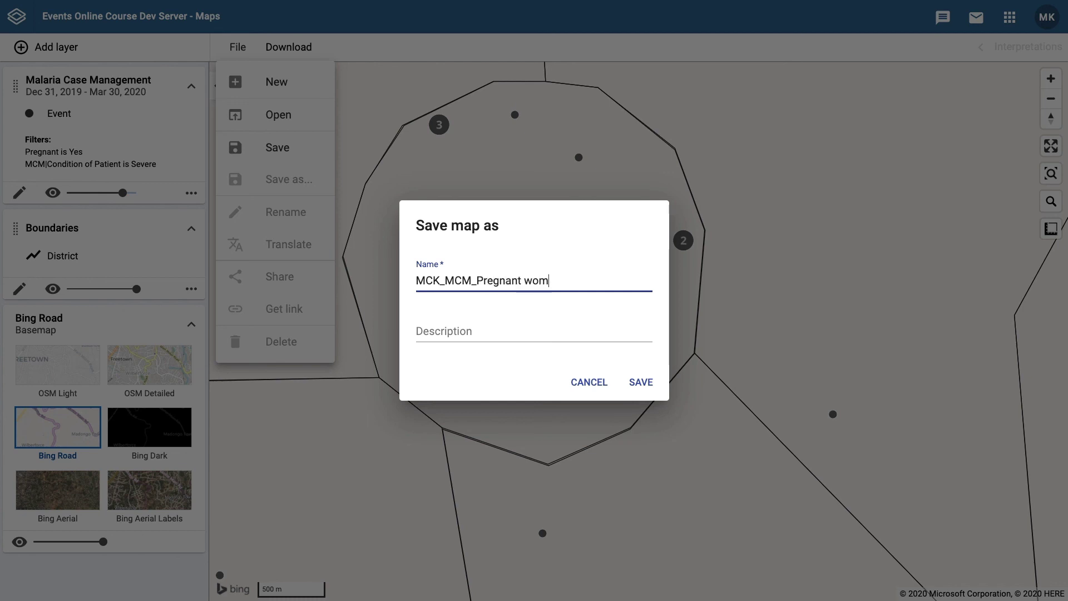
type("an and severe malaria")
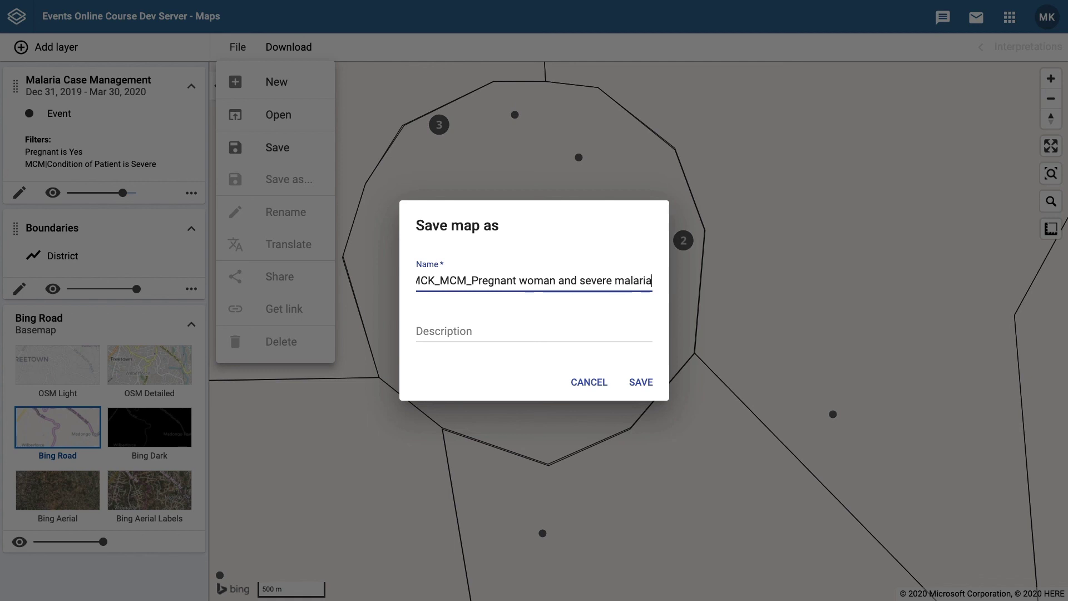
type("_")
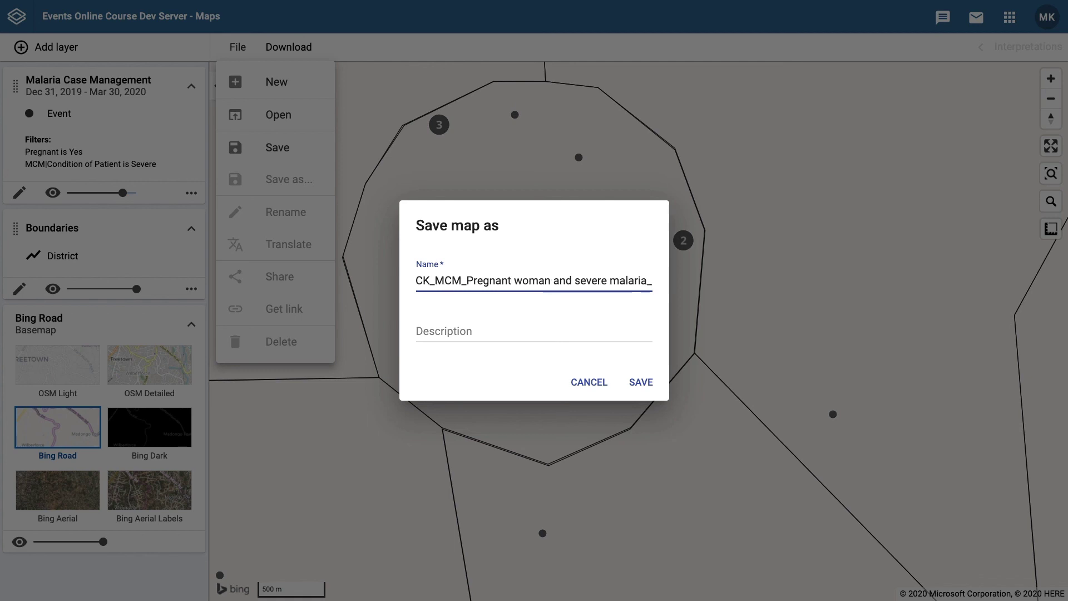
type("Trainingla")
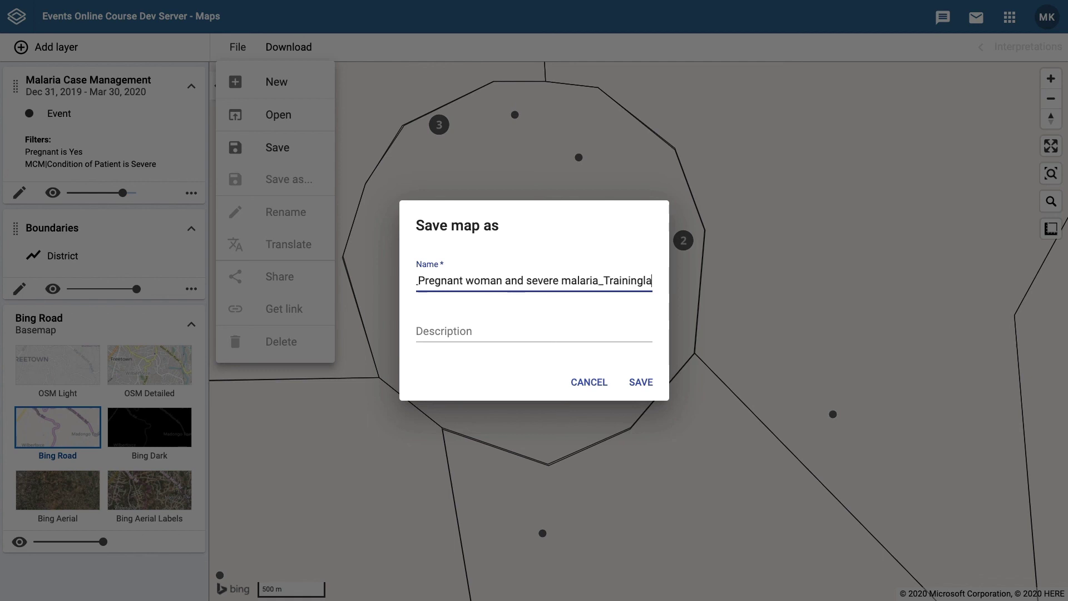
type("nd_")
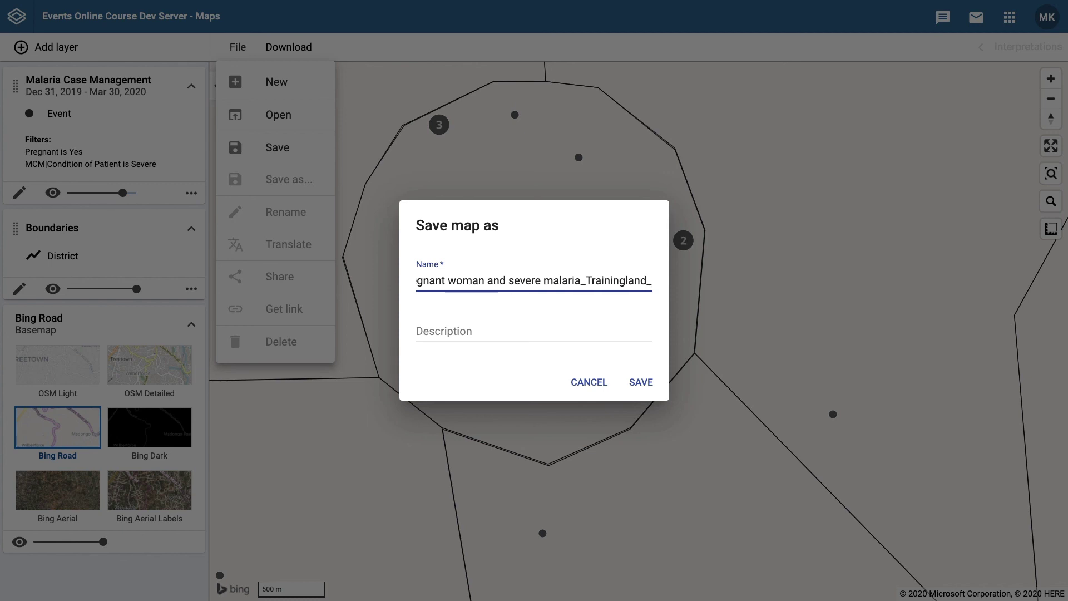
type("Jan-March ")
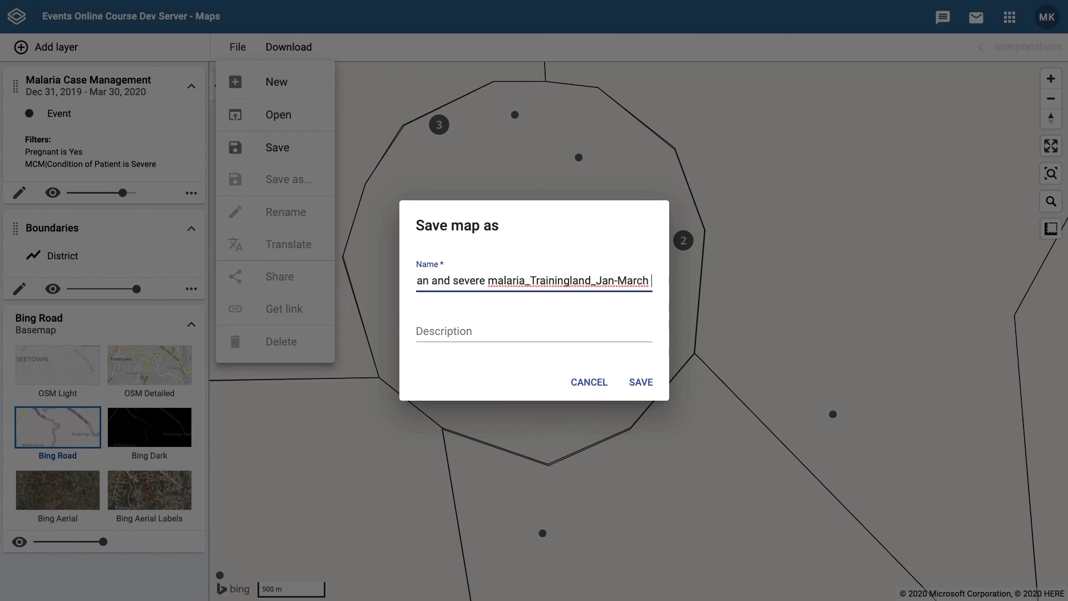
type("2020")
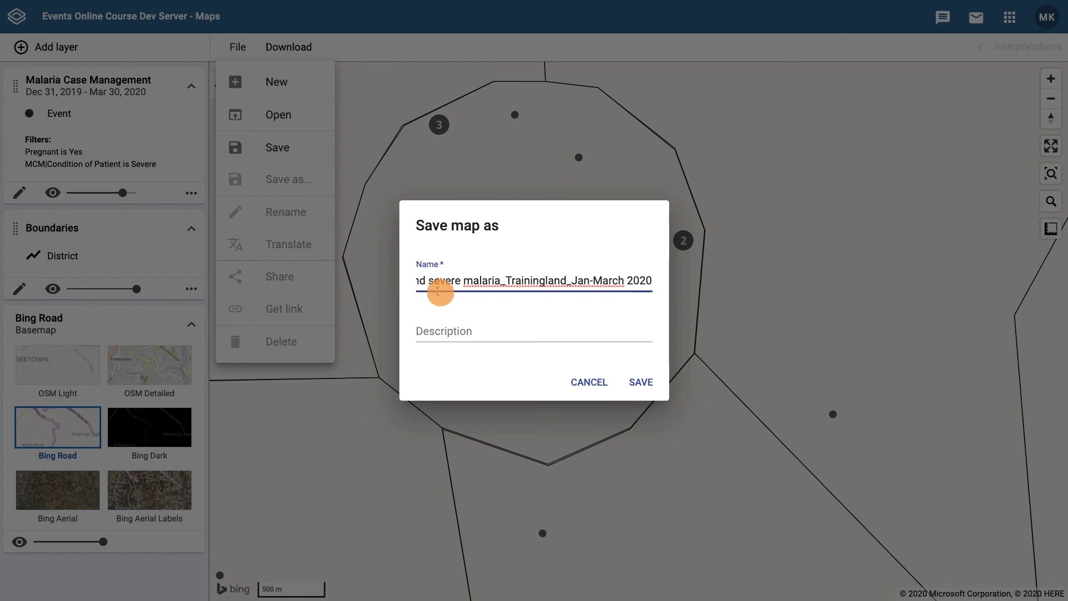
left_click(641, 383)
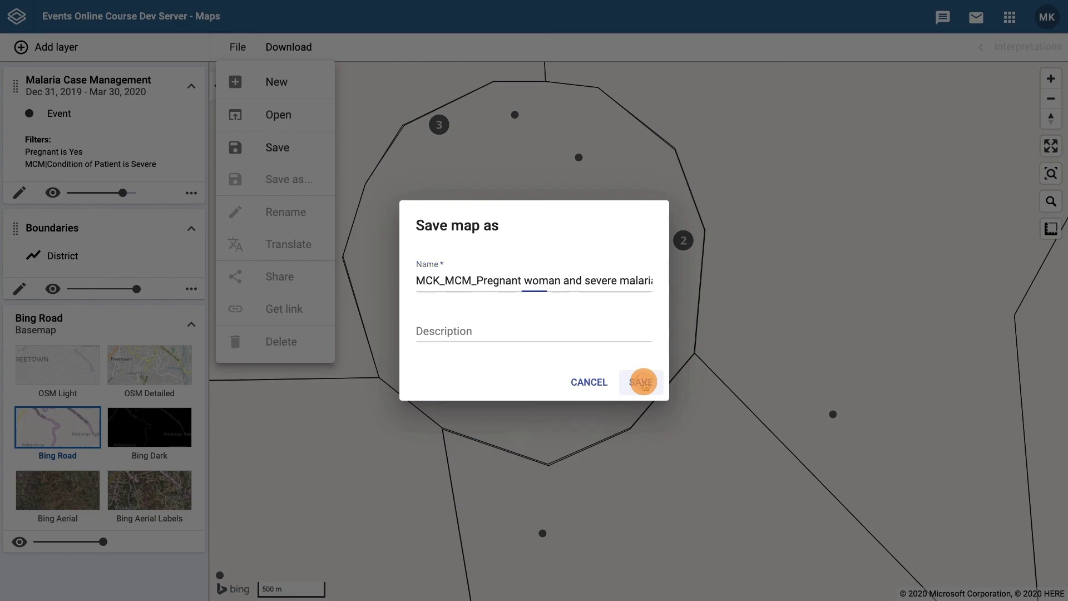